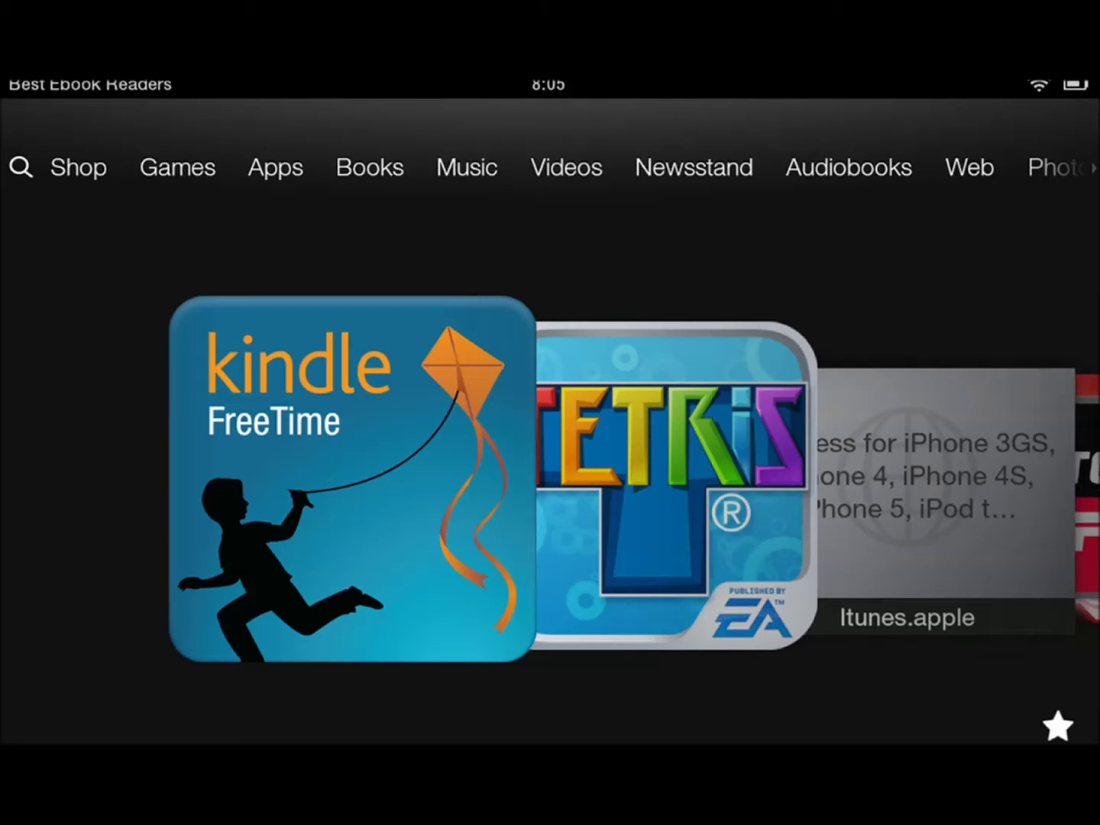
click(351, 478)
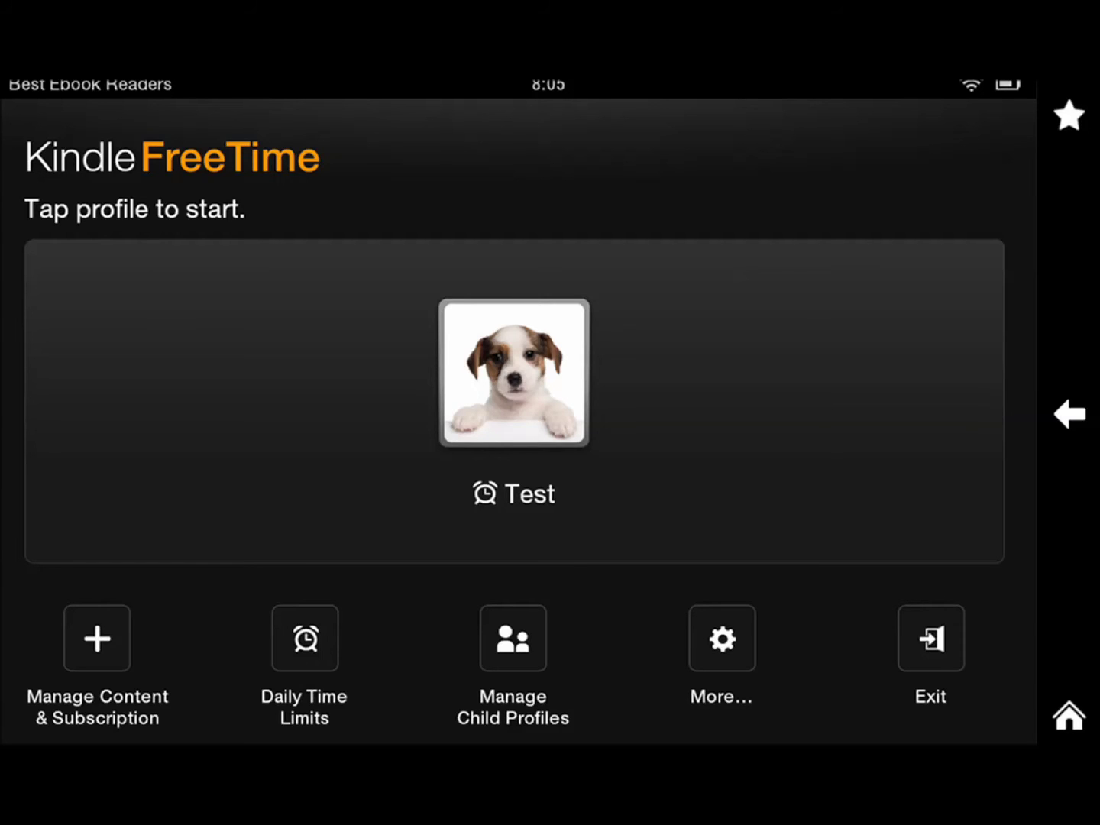
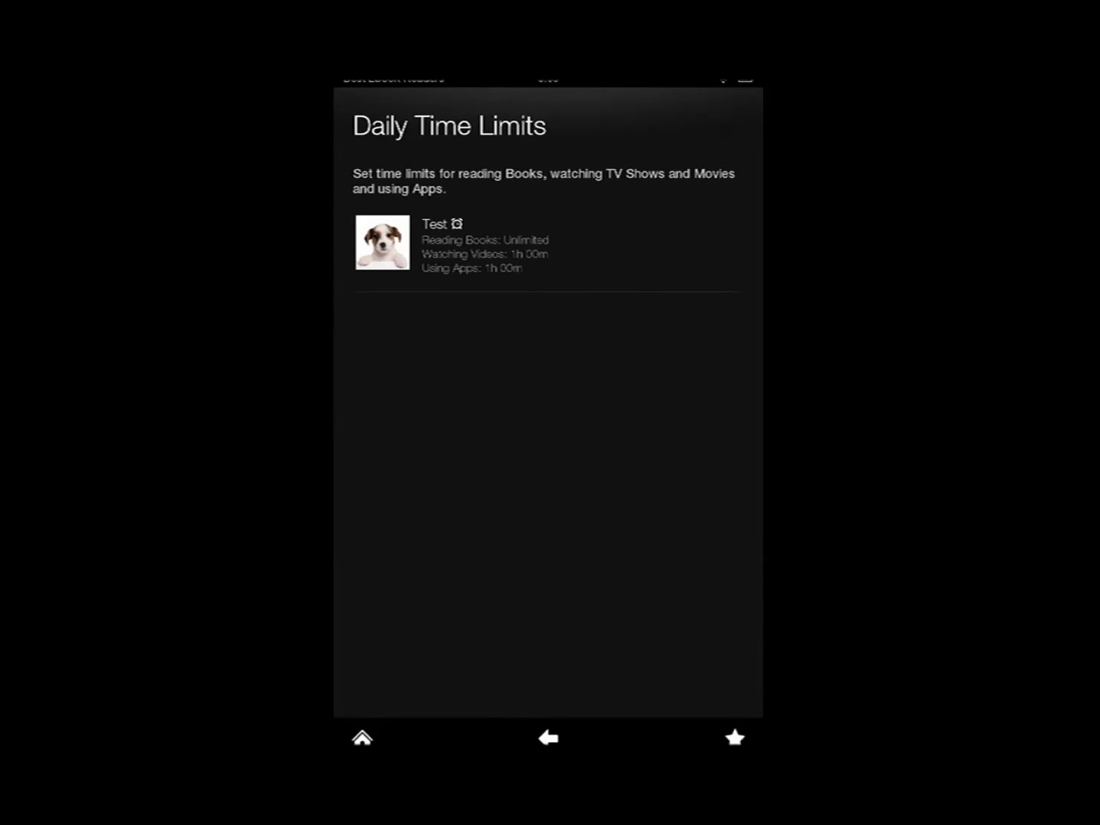
click(458, 243)
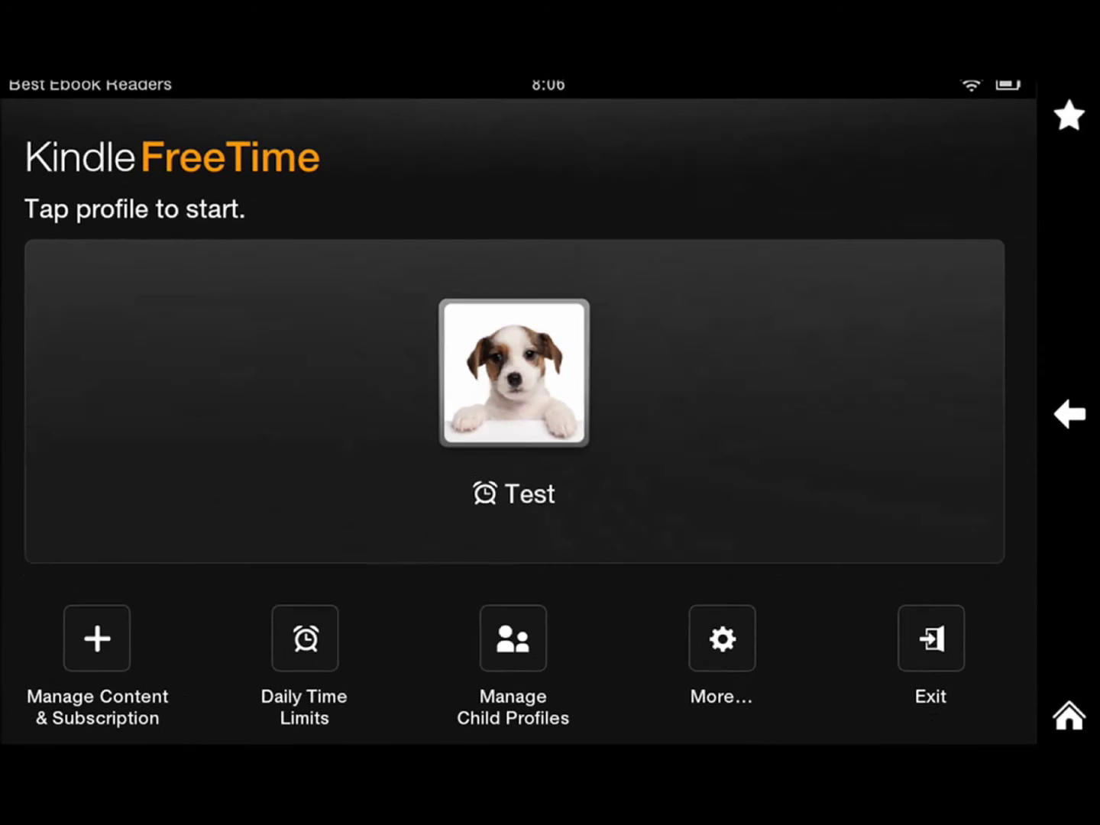
Step: Glance at the quick settings panel, then start the Test child profile in FreeTime
drag(548, 85, 549, 428)
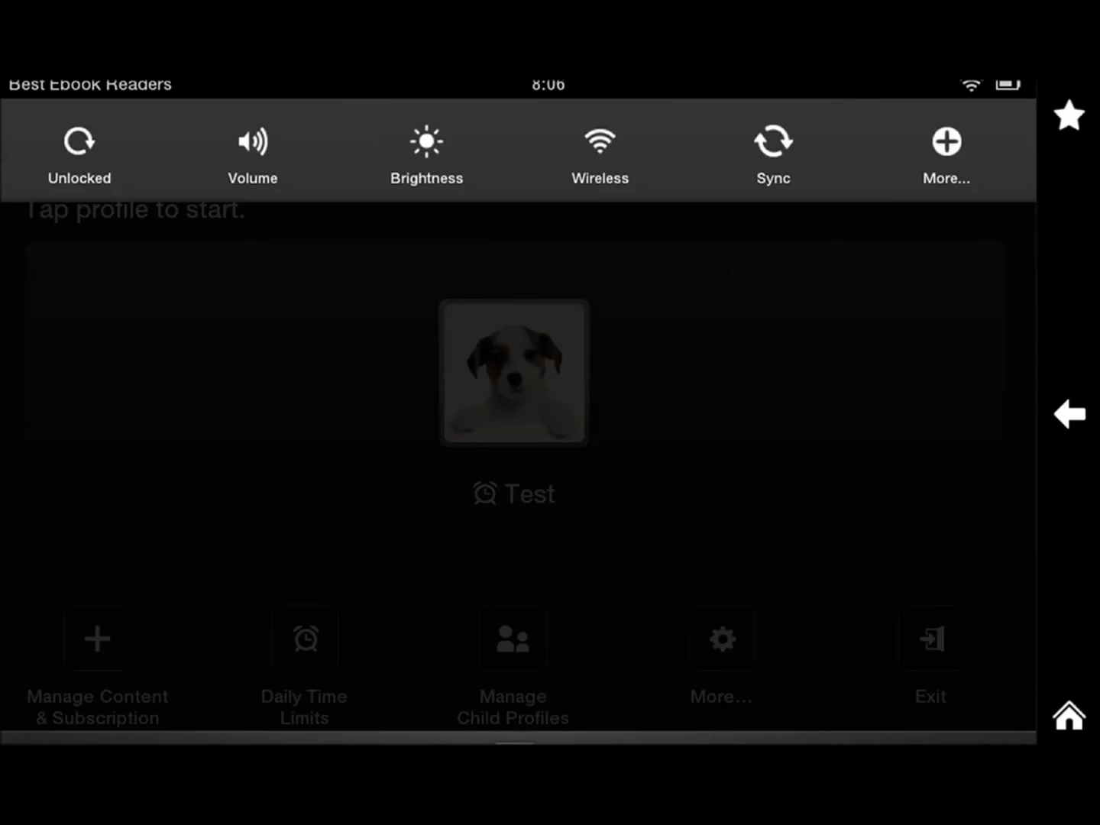
drag(514, 740, 514, 294)
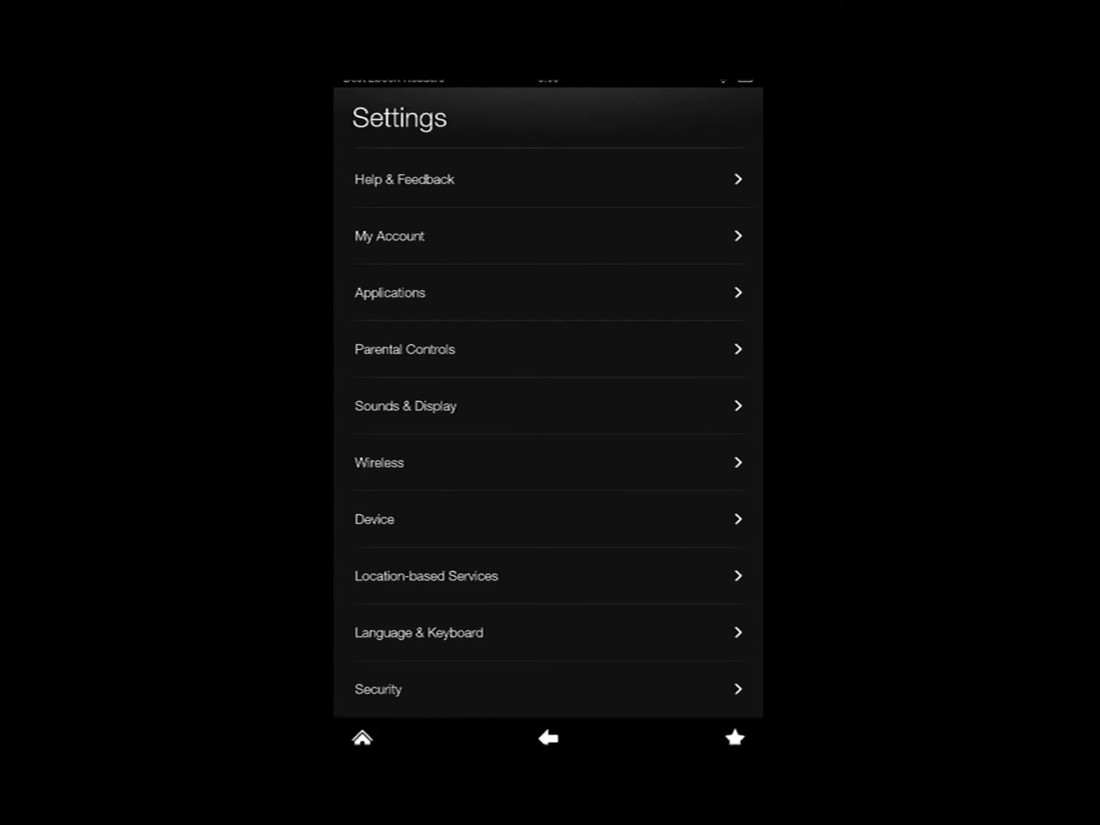
scroll(549, 428, down, 2)
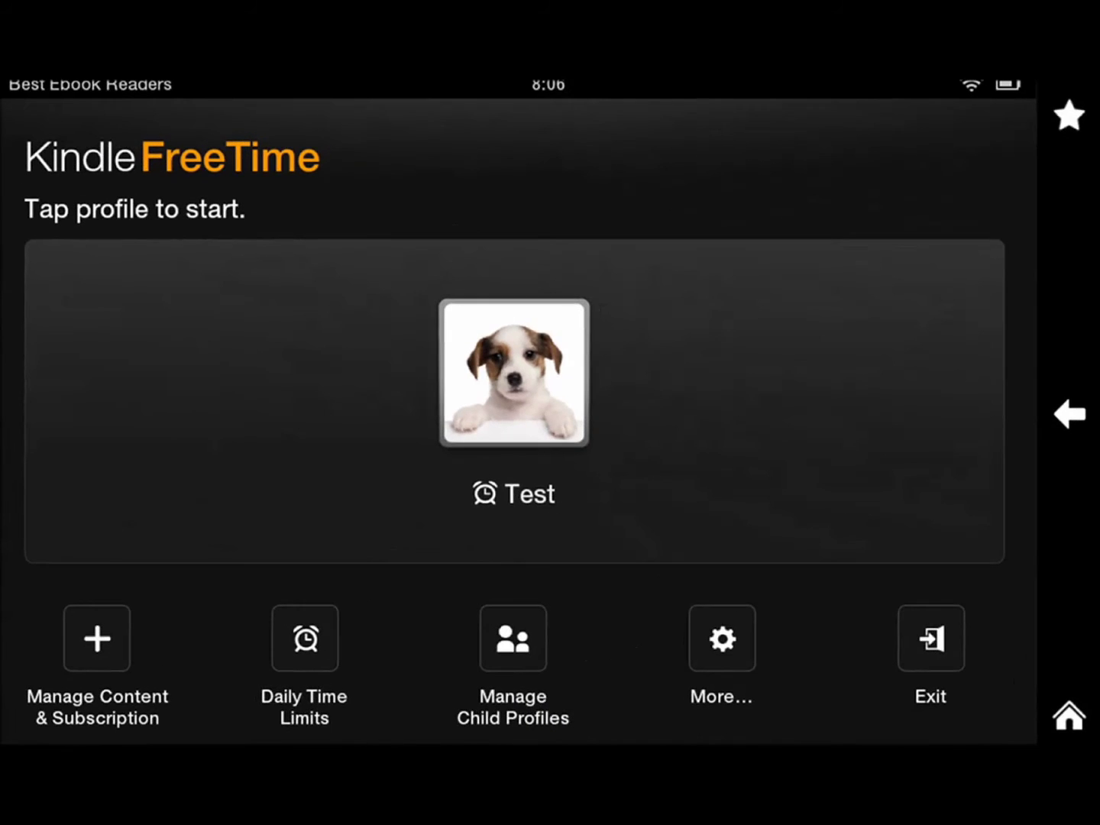
click(513, 373)
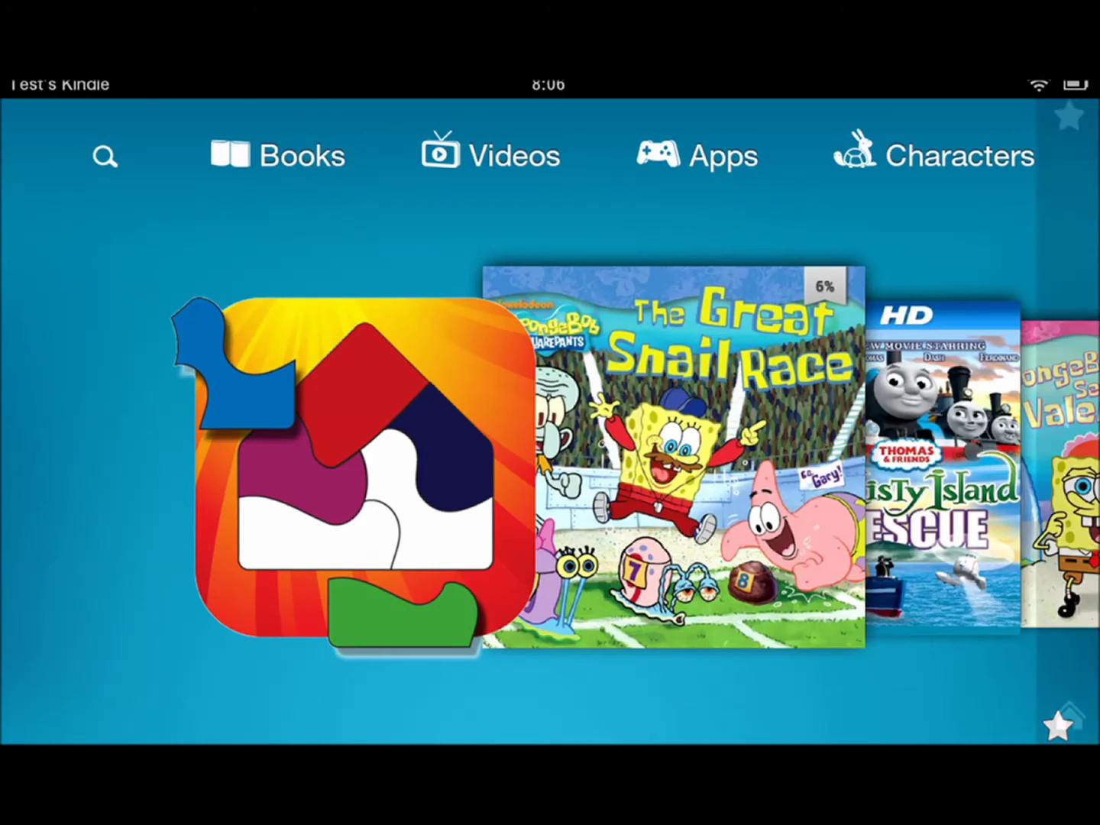
drag(550, 85, 550, 306)
click(721, 153)
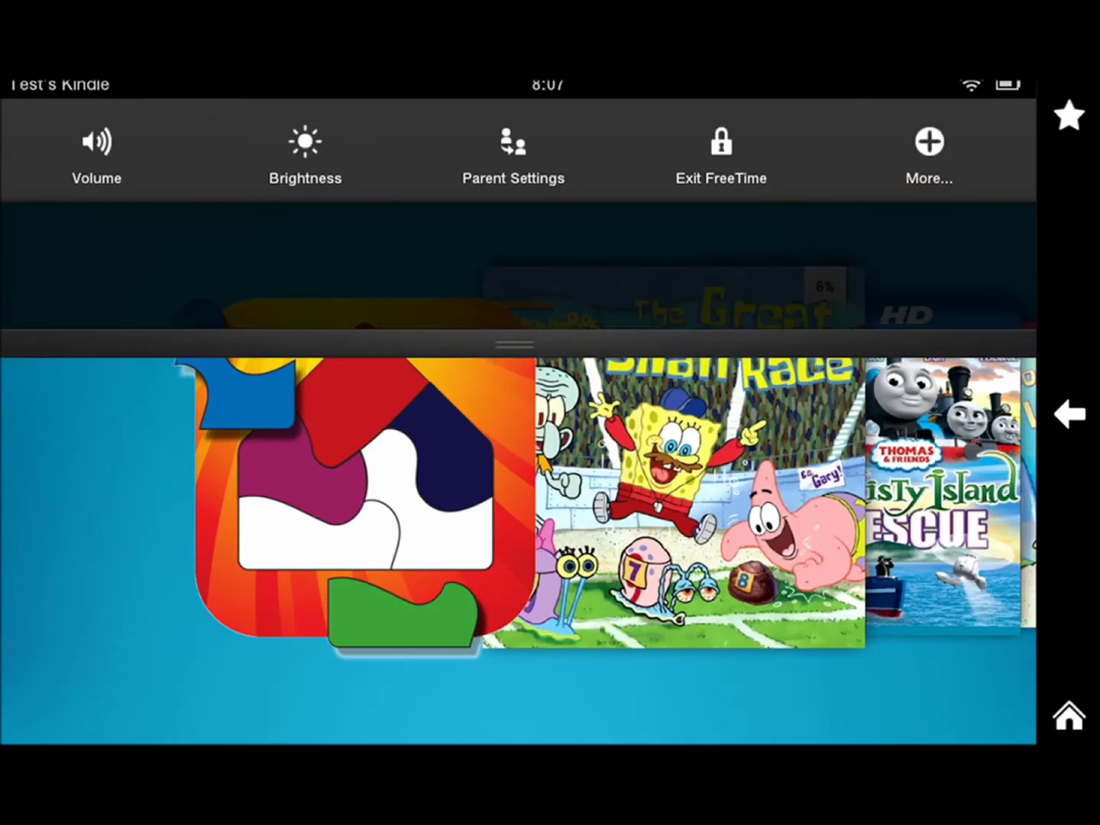
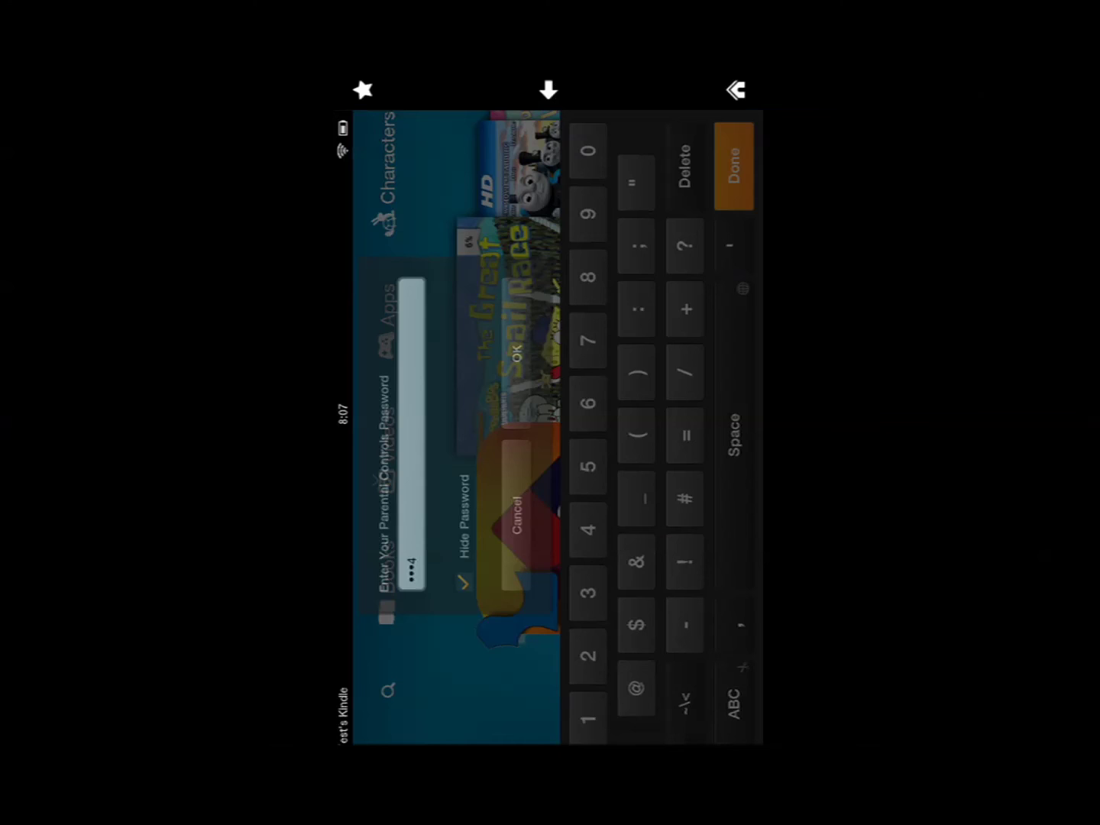